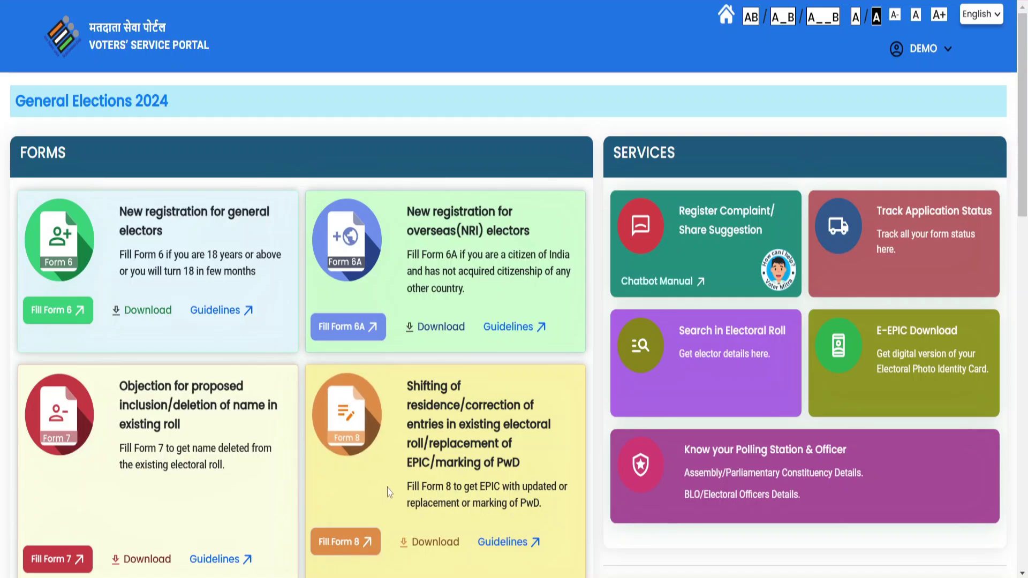
# Start a Form 8 for another elector and look up their record by EPIC number.
pyautogui.click(353, 551)
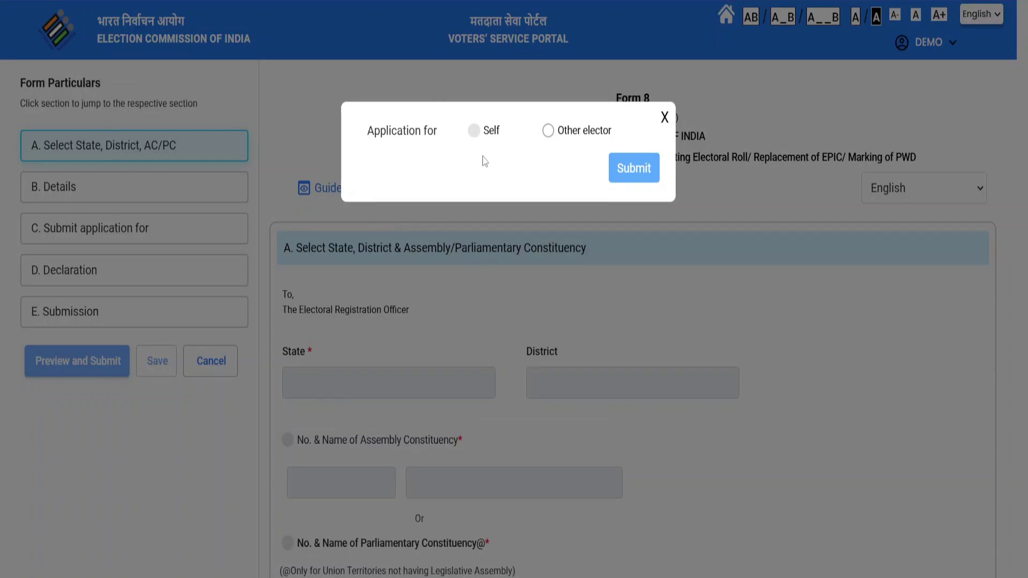
pyautogui.click(548, 137)
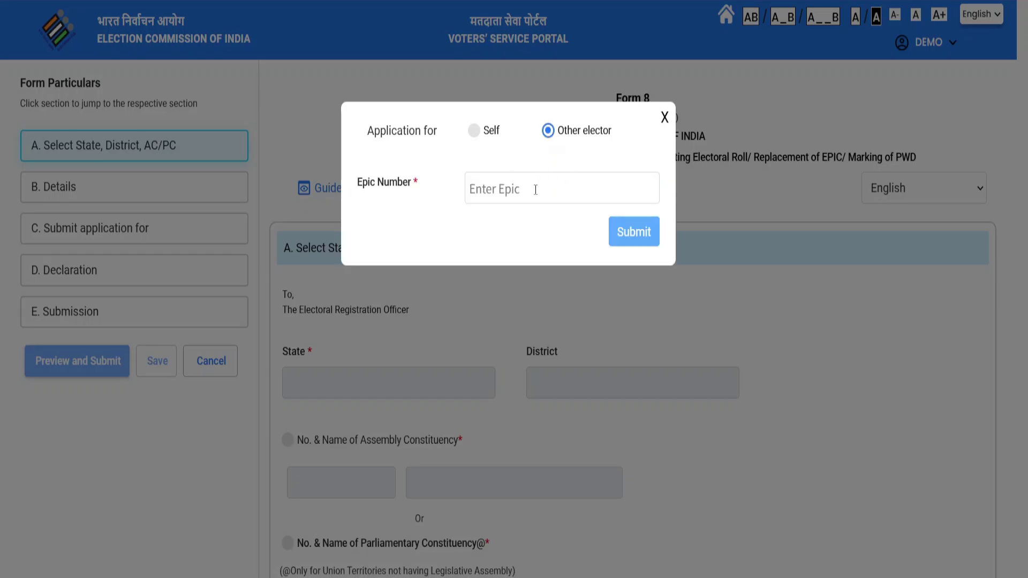
pyautogui.click(635, 232)
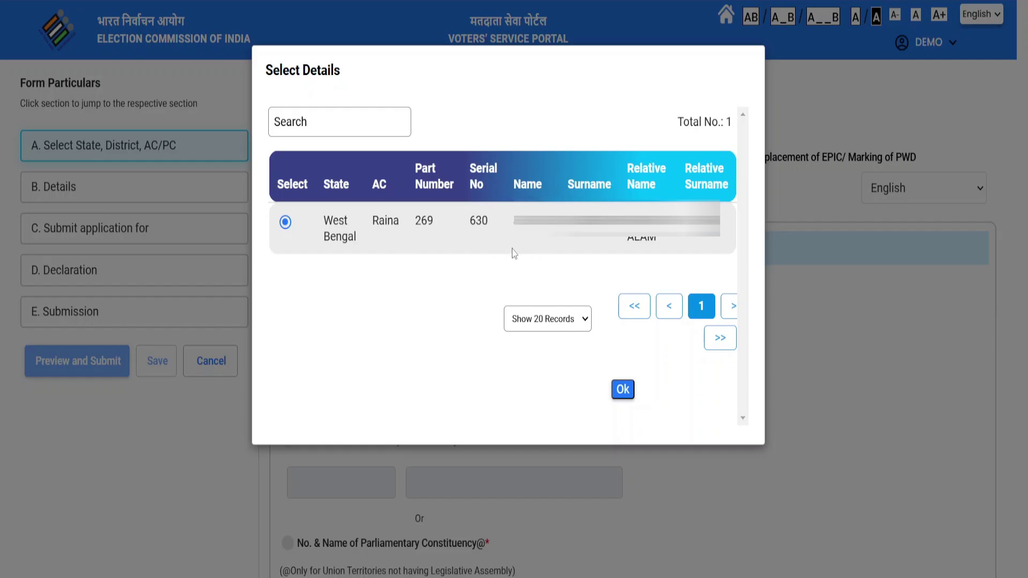
pyautogui.click(624, 389)
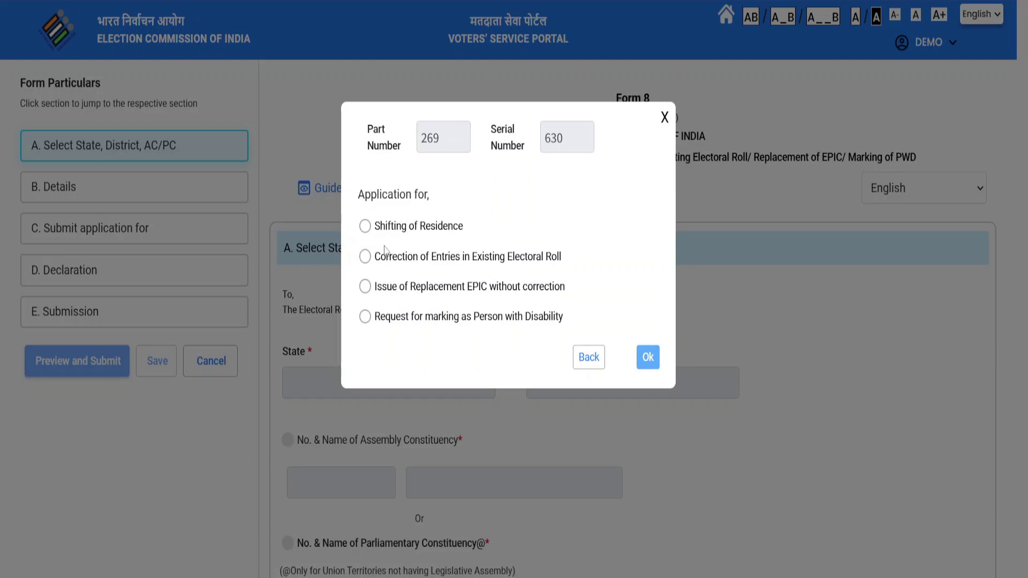
# Choose Correction of Entries in Existing Electoral Roll and continue past the prefilled 261 Raina section.
pyautogui.click(366, 259)
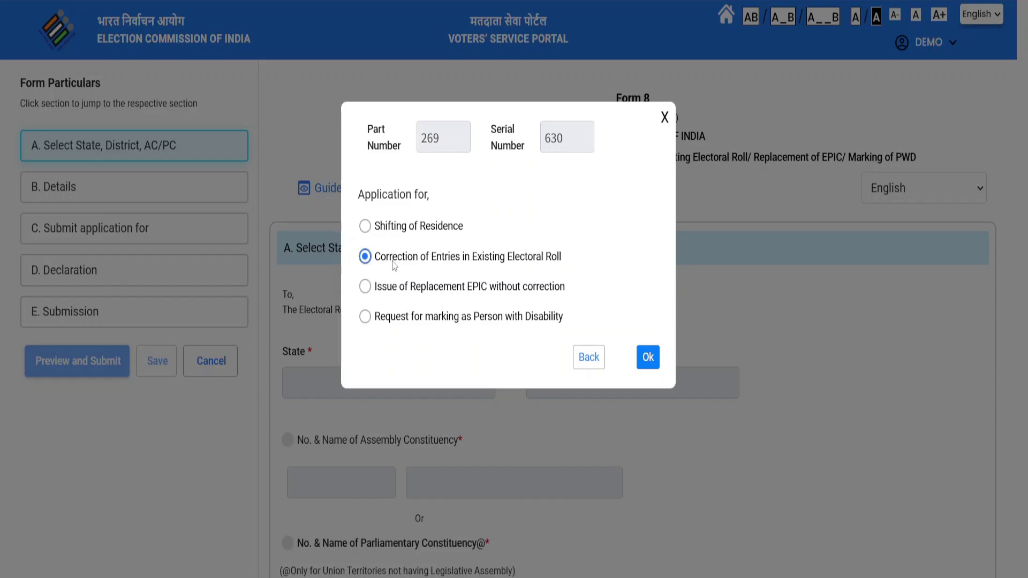
pyautogui.click(648, 357)
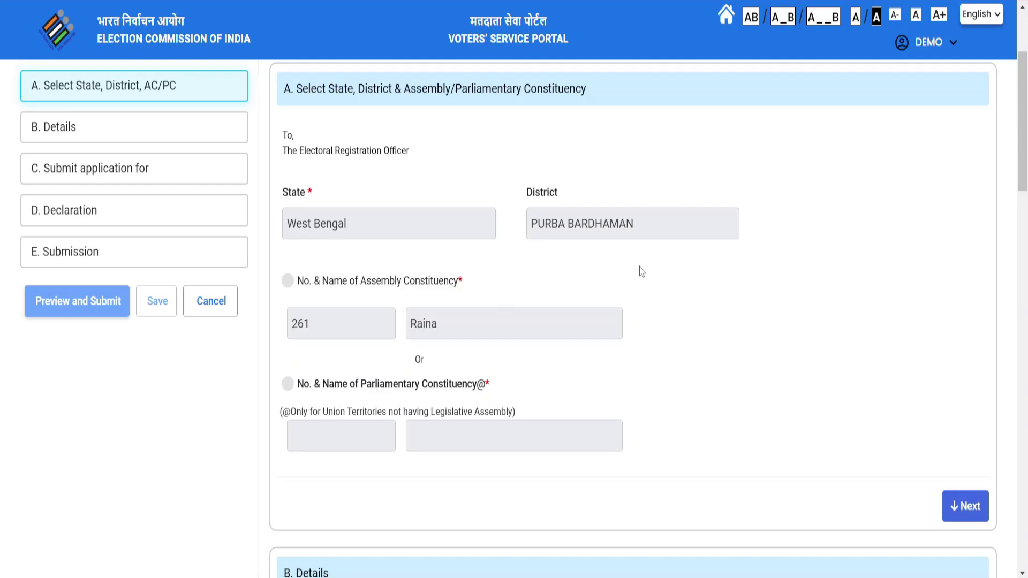
pyautogui.click(966, 511)
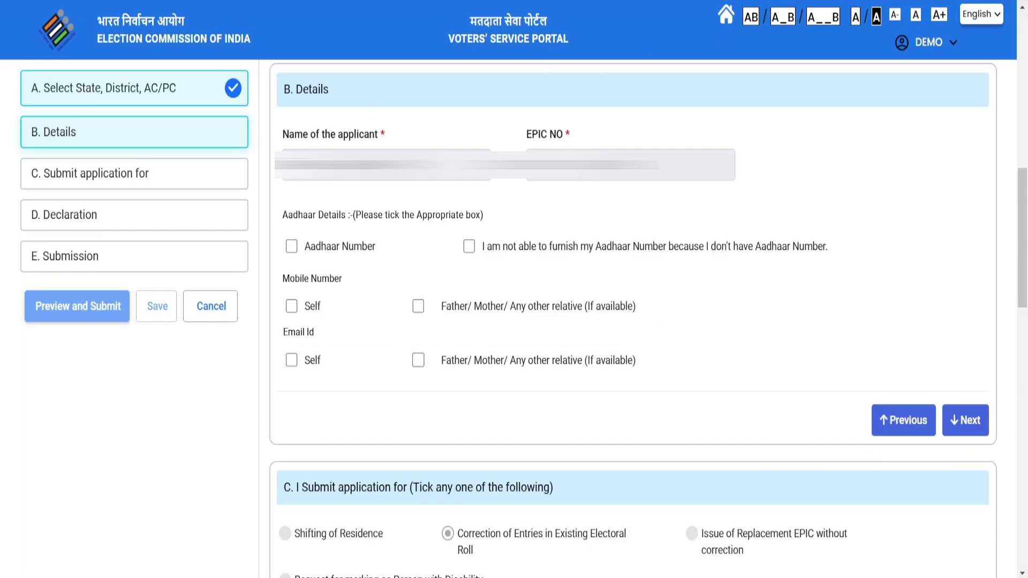
# Provide an Aadhaar number and the applicant's own mobile number to complete Details.
pyautogui.click(290, 251)
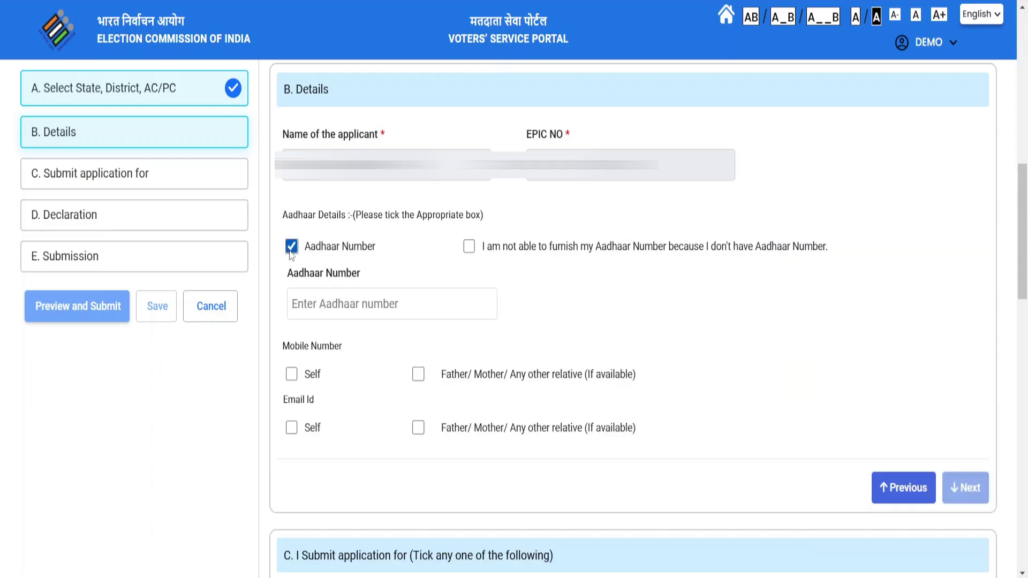
pyautogui.click(291, 374)
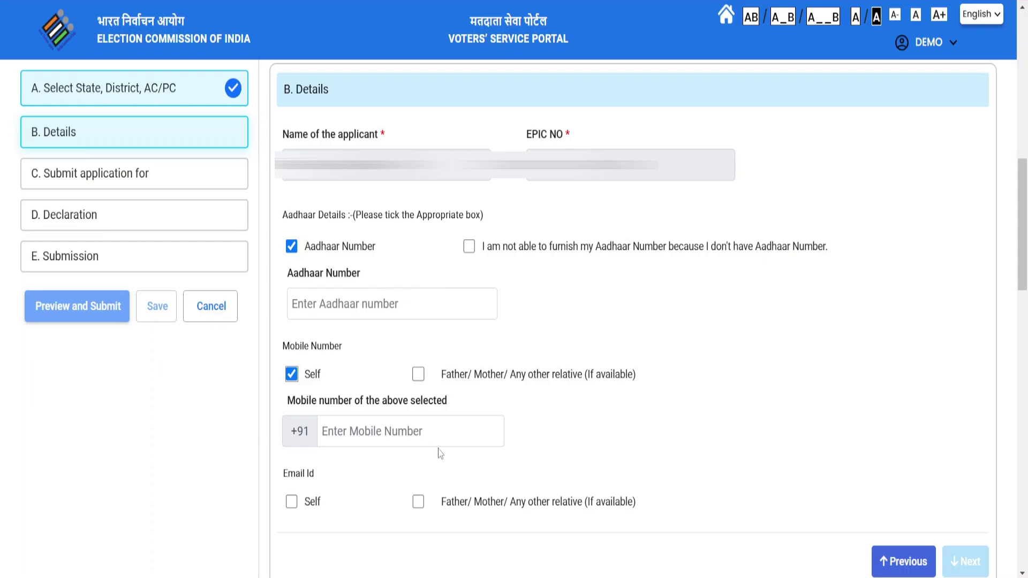
pyautogui.click(966, 562)
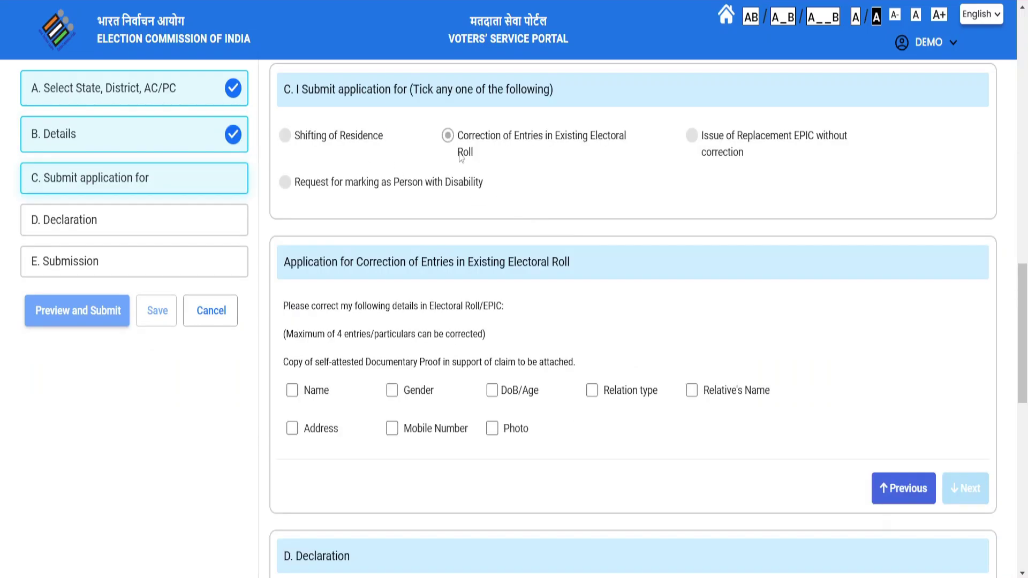
# Review the correction checklist, highlighting the note about the 4-entry limit.
pyautogui.moveTo(460, 141); pyautogui.dragTo(635, 166)
pyautogui.click(564, 295)
pyautogui.moveTo(285, 334); pyautogui.dragTo(488, 336)
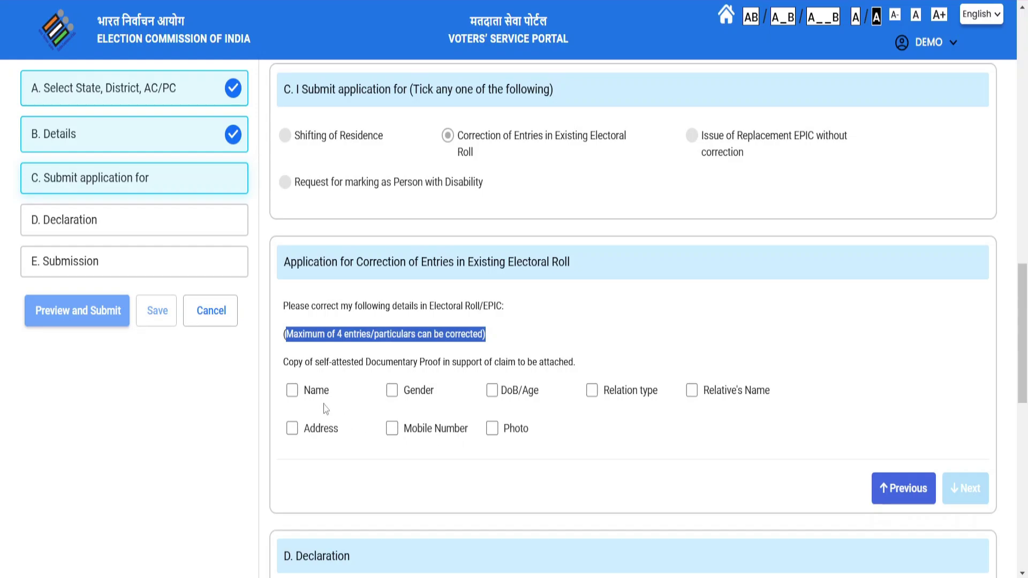
# Try various correction checkboxes, ending with only DoB/Age marked for correction.
pyautogui.click(591, 390)
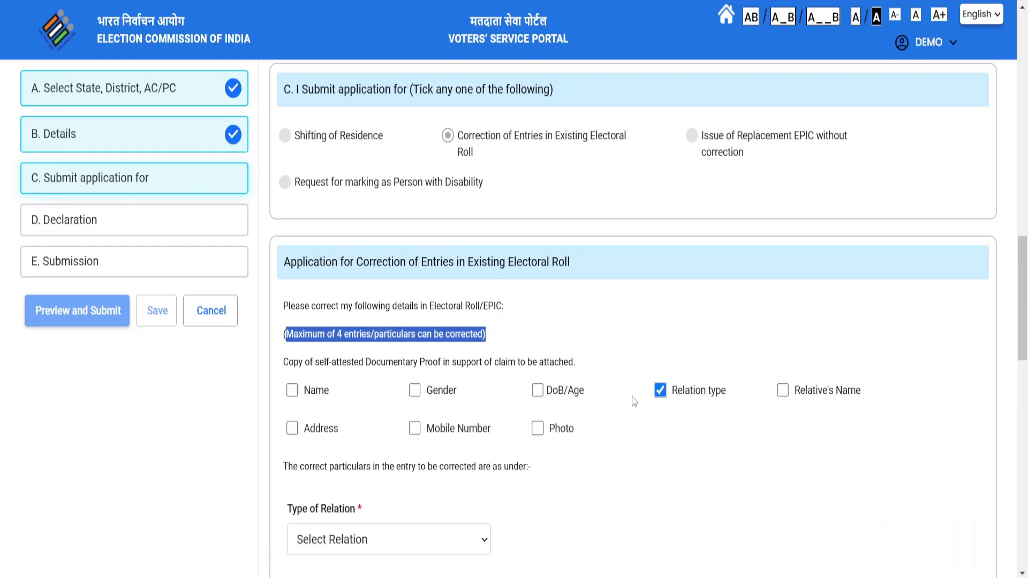
pyautogui.click(783, 390)
pyautogui.click(415, 428)
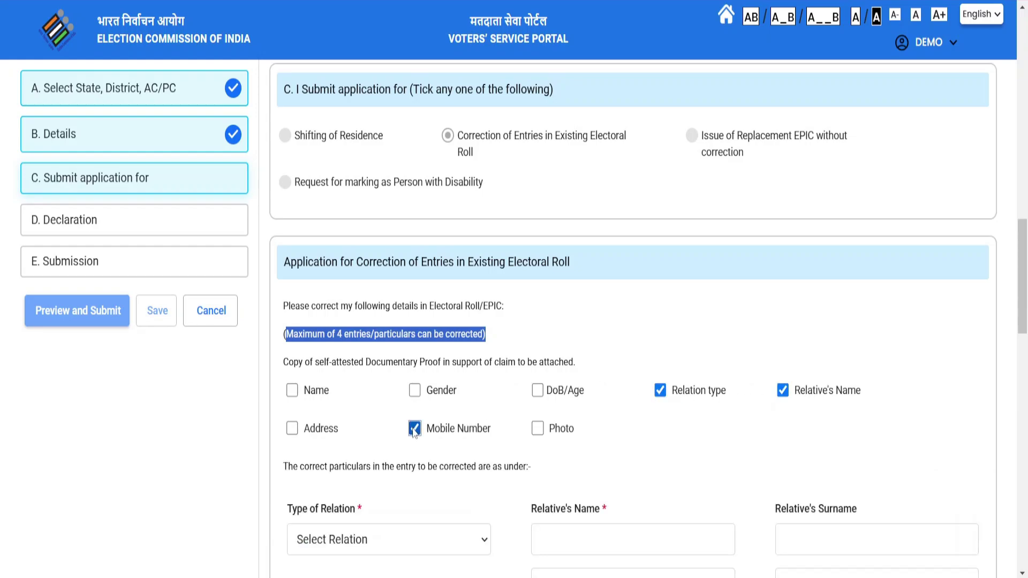
pyautogui.click(537, 429)
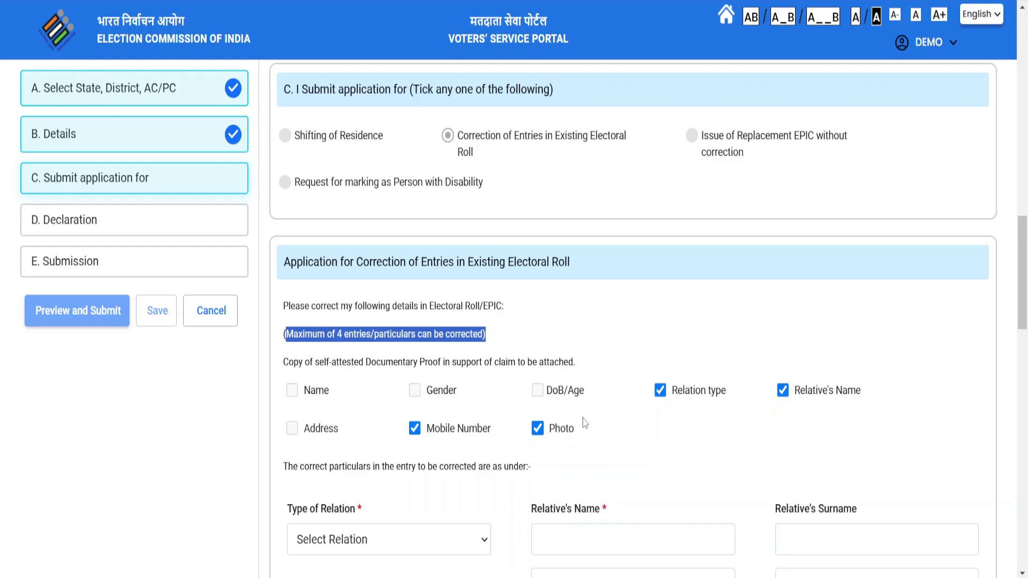
pyautogui.click(537, 429)
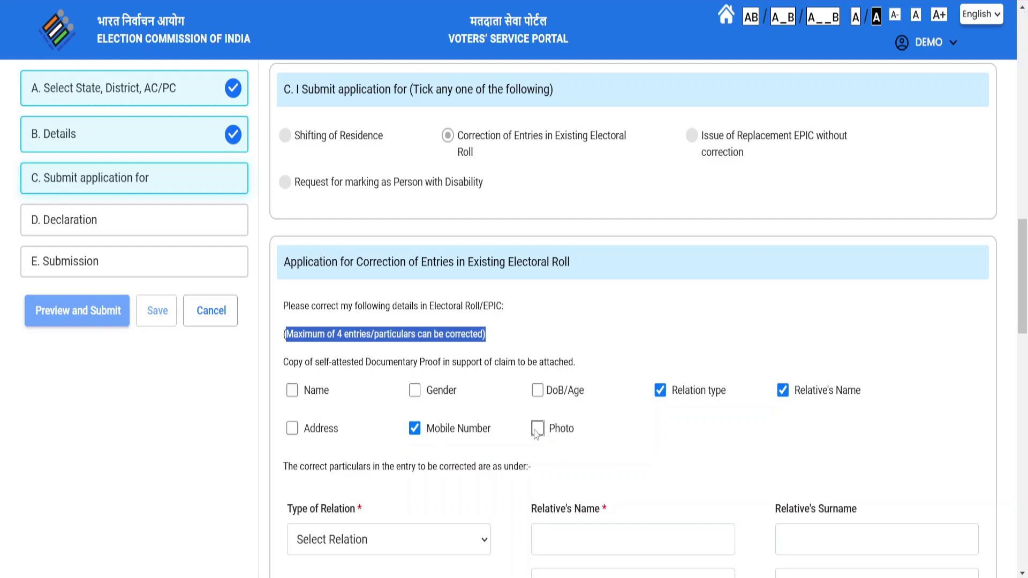
pyautogui.click(415, 428)
pyautogui.click(660, 390)
pyautogui.click(661, 390)
pyautogui.click(538, 390)
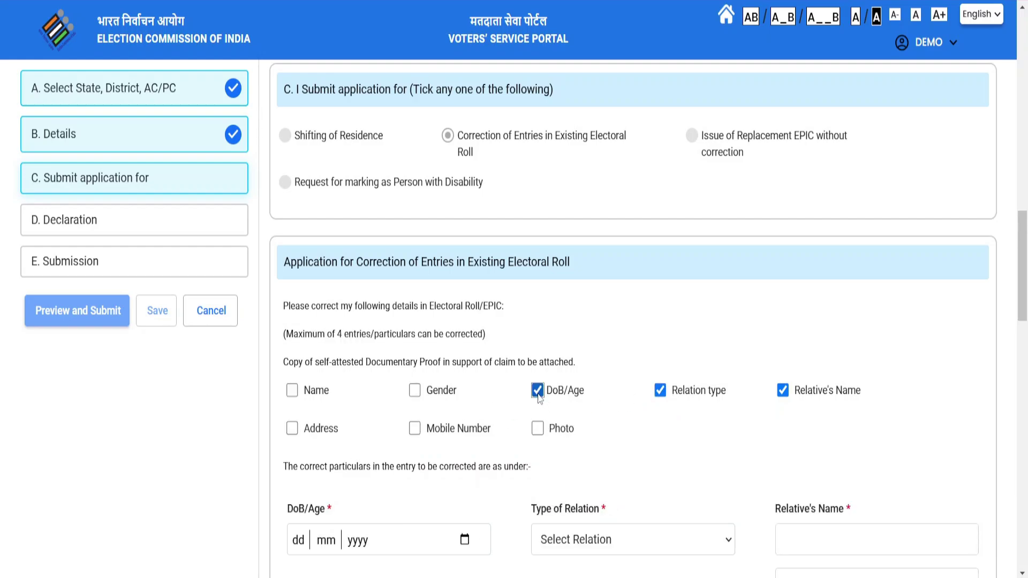
pyautogui.click(537, 428)
pyautogui.scroll(-7, 630, 433)
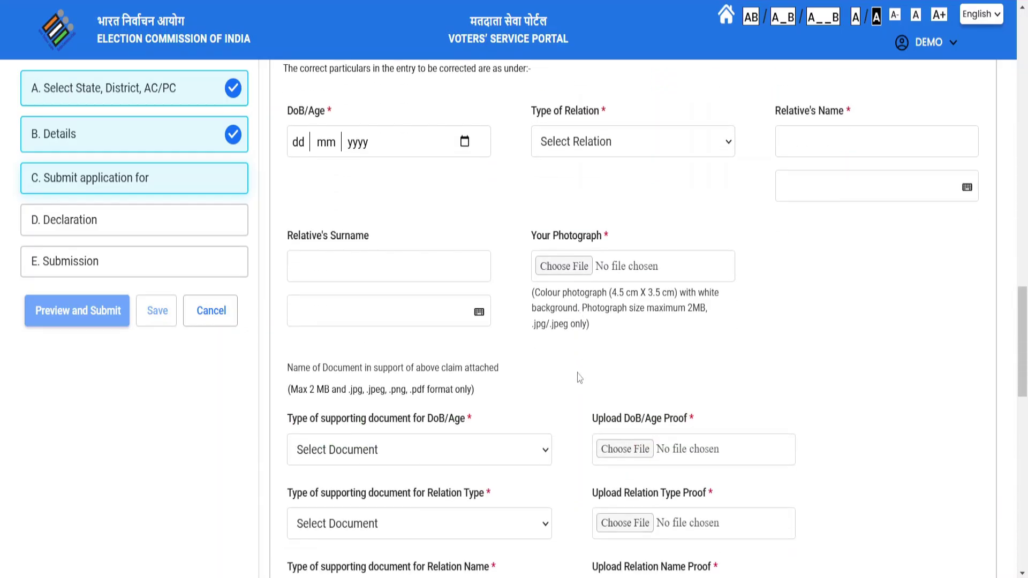
pyautogui.scroll(2, 667, 284)
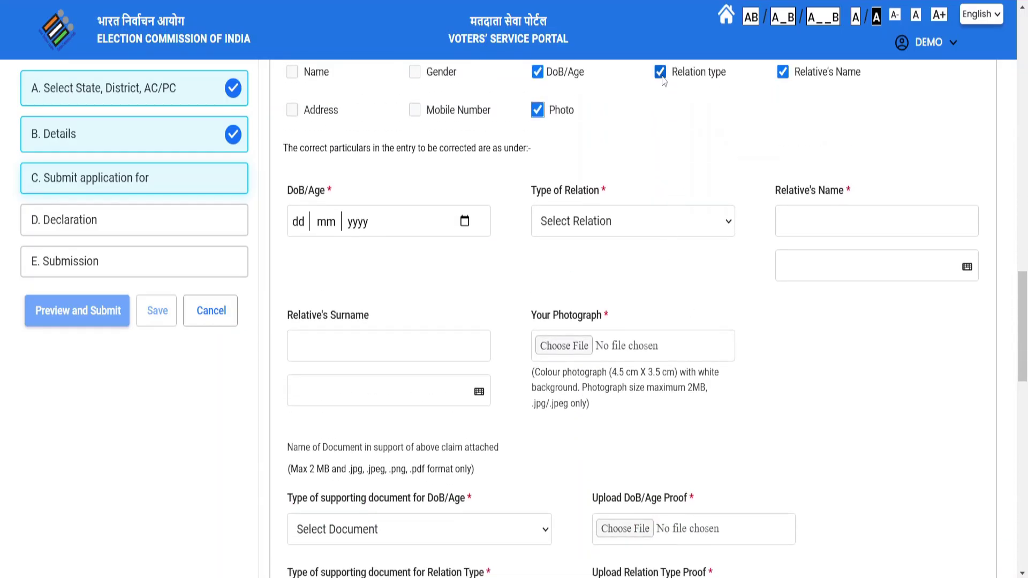
pyautogui.click(783, 71)
pyautogui.click(661, 71)
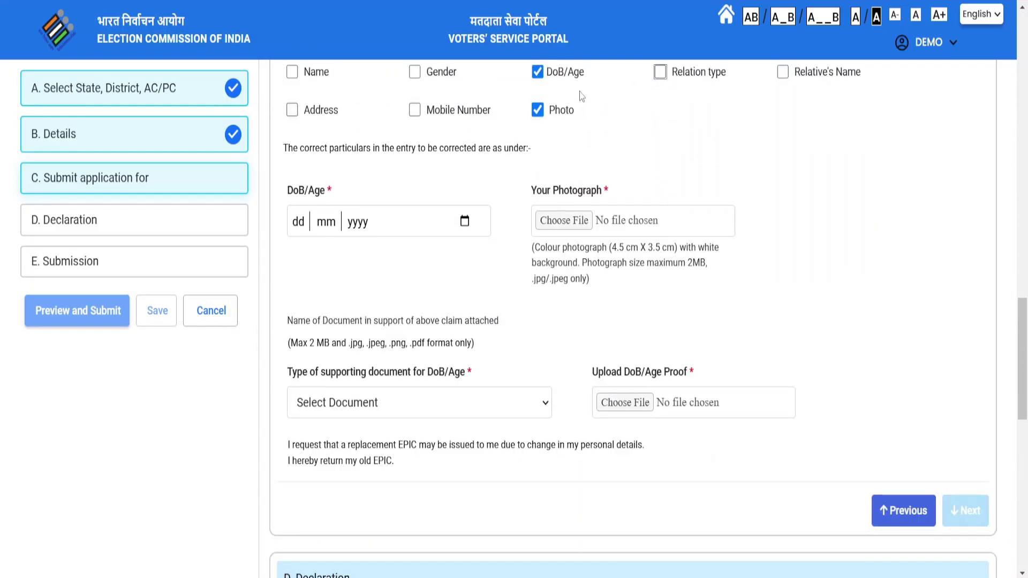
pyautogui.click(537, 110)
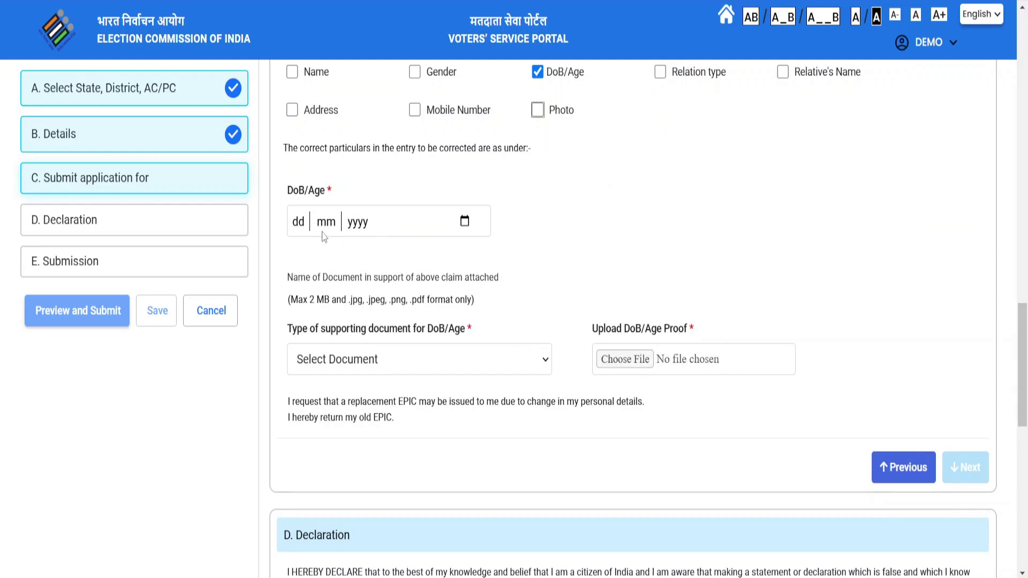
# Pick the corrected birth date, set proof type to Any Other Document Name, and tick Relation type.
pyautogui.click(464, 223)
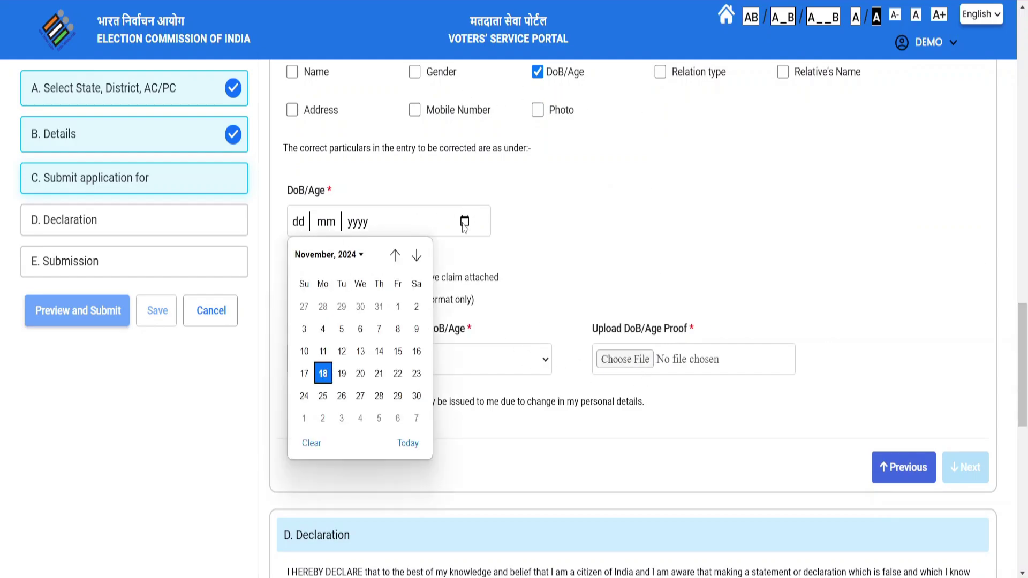
pyautogui.click(345, 258)
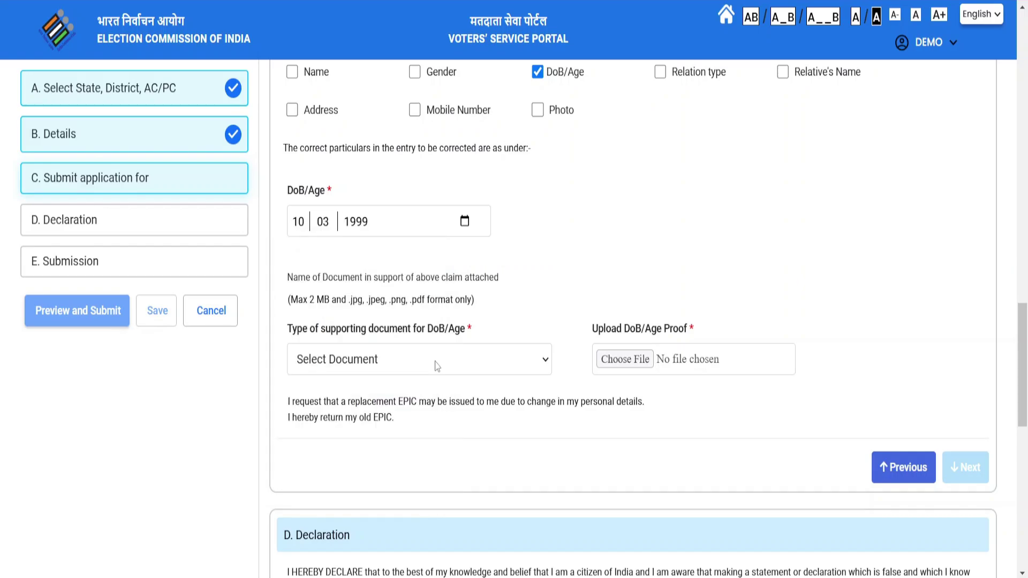
pyautogui.click(436, 365)
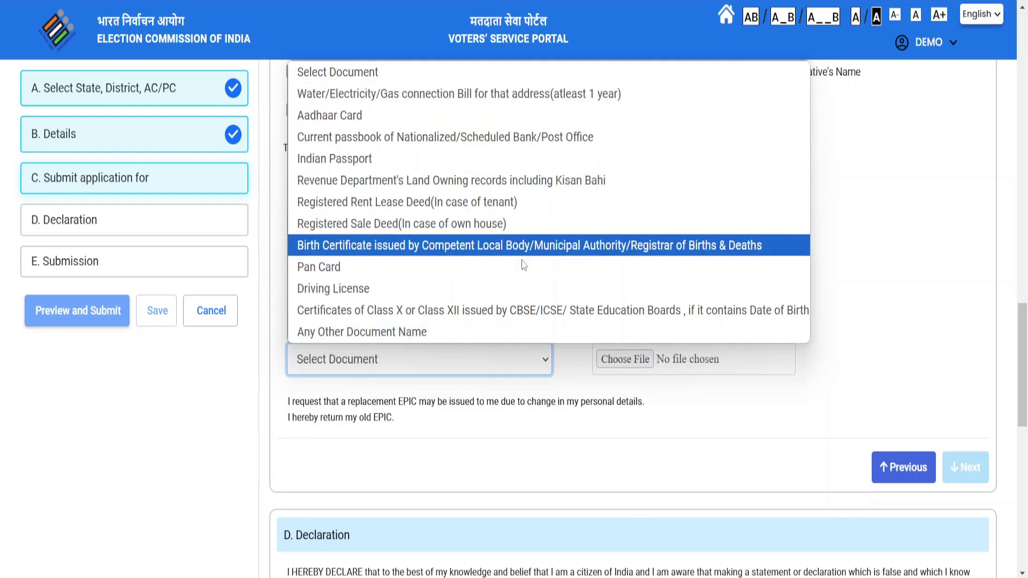
pyautogui.click(427, 332)
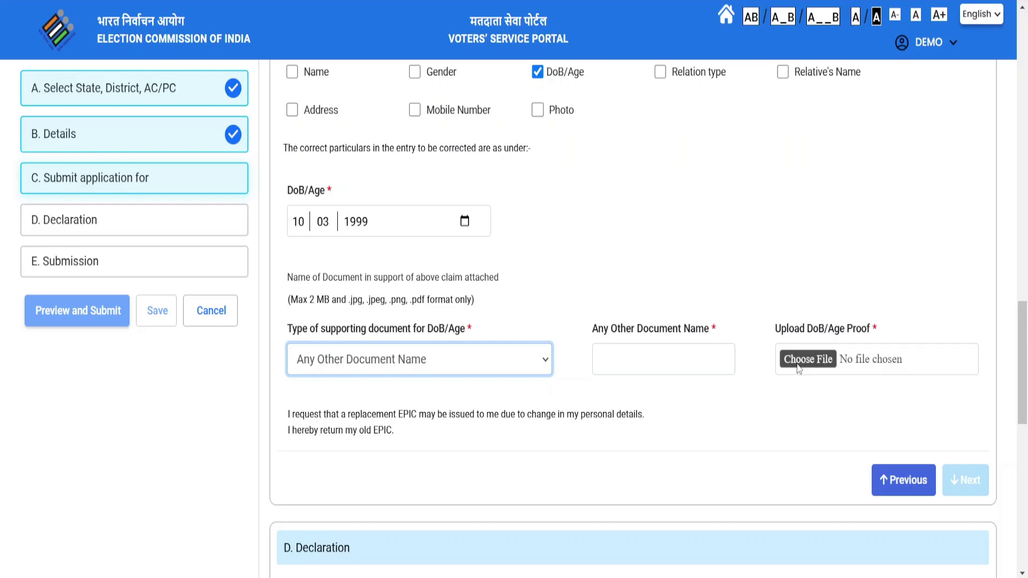
pyautogui.click(388, 370)
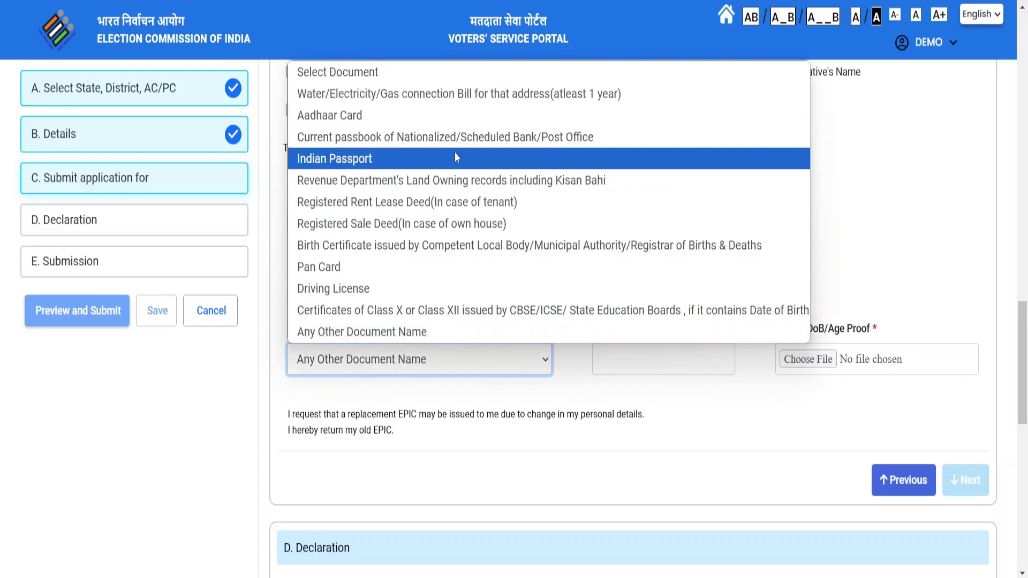
pyautogui.click(869, 189)
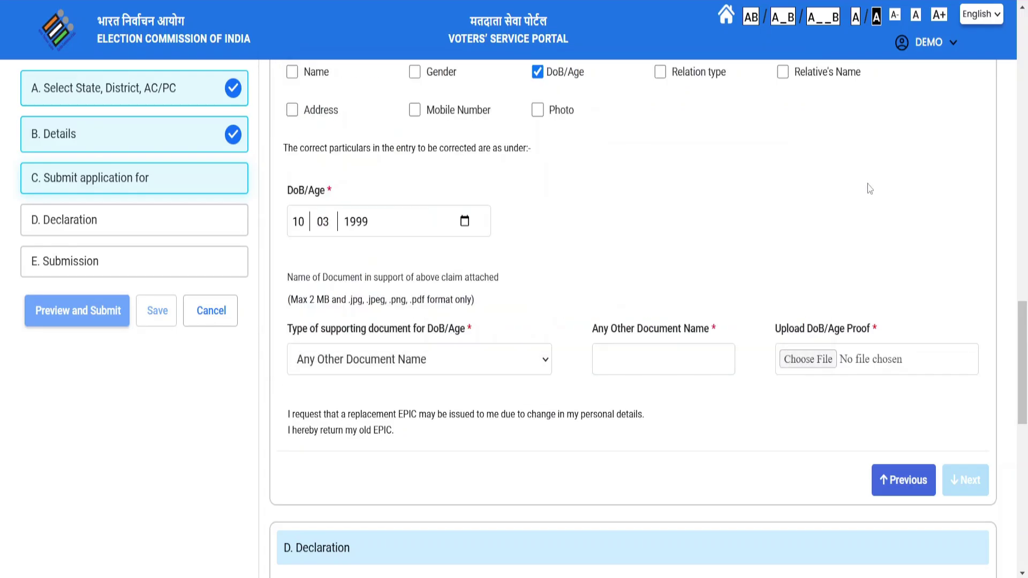
pyautogui.click(661, 72)
# Tick Relative's Name for correction, then tick and untick Address.
pyautogui.click(783, 72)
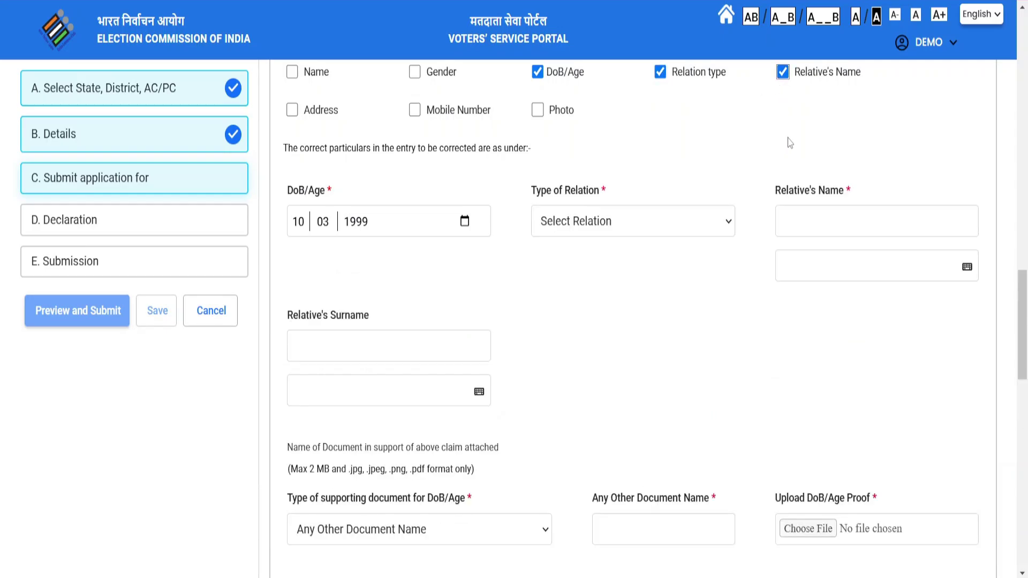
pyautogui.scroll(2, 788, 151)
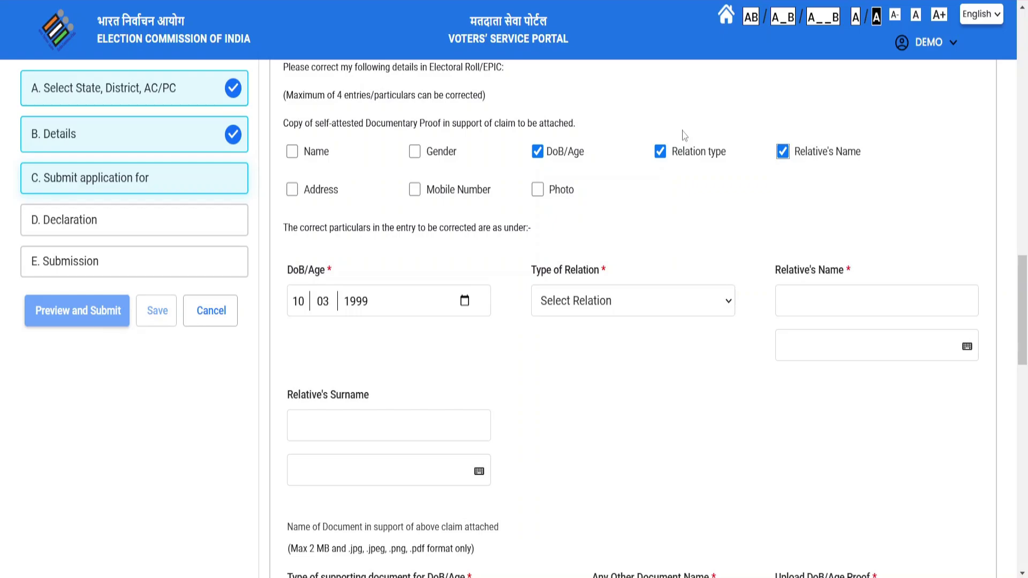
pyautogui.click(292, 189)
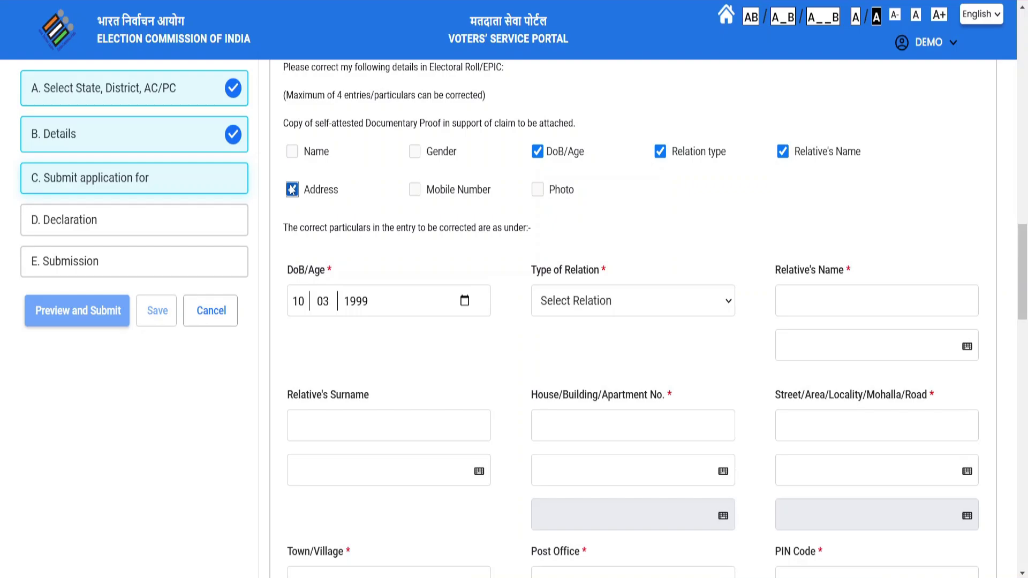
pyautogui.click(292, 190)
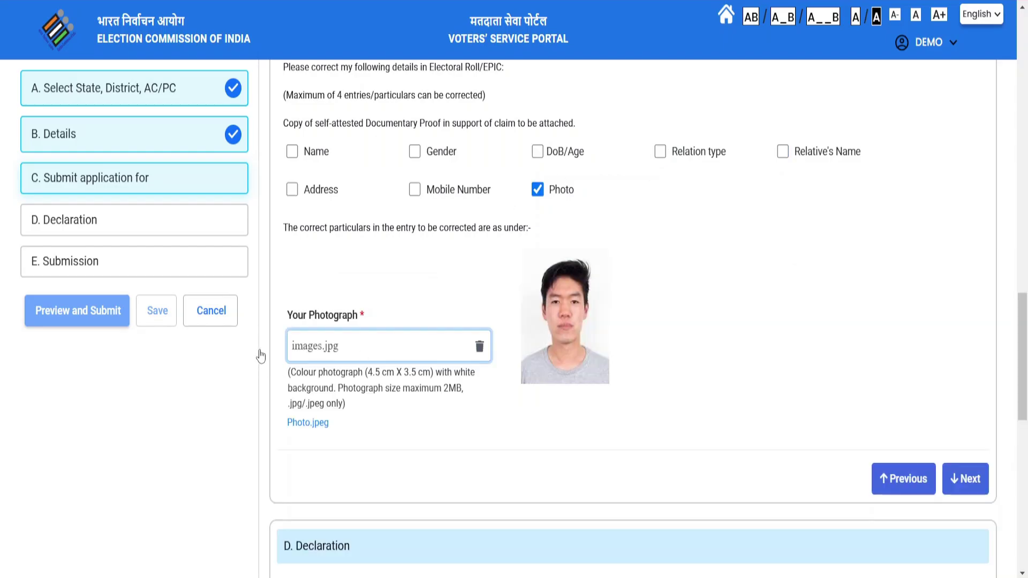
# Advance to the Declaration section, refresh the captcha and begin entering it.
pyautogui.click(970, 482)
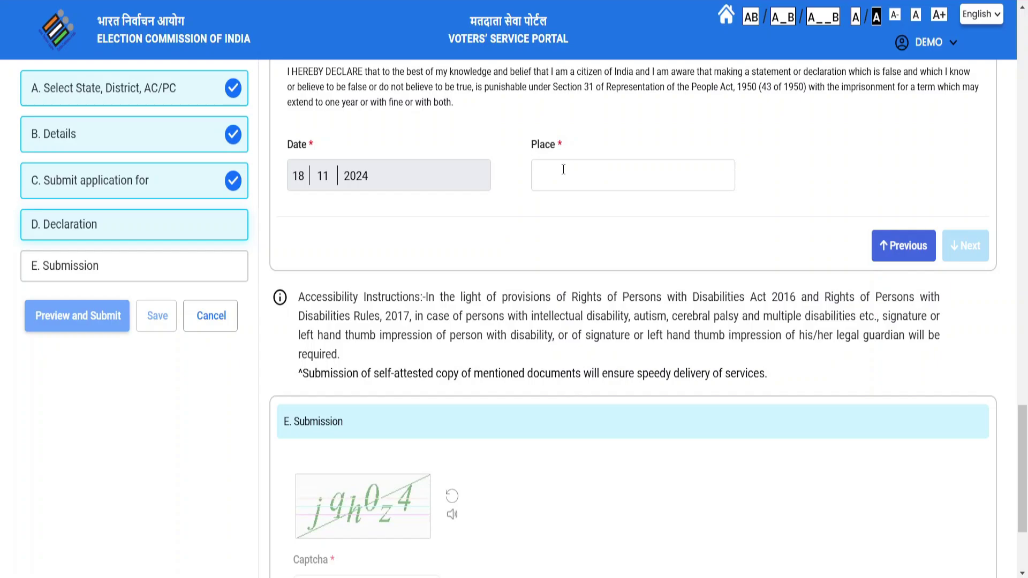
pyautogui.scroll(-3, 735, 176)
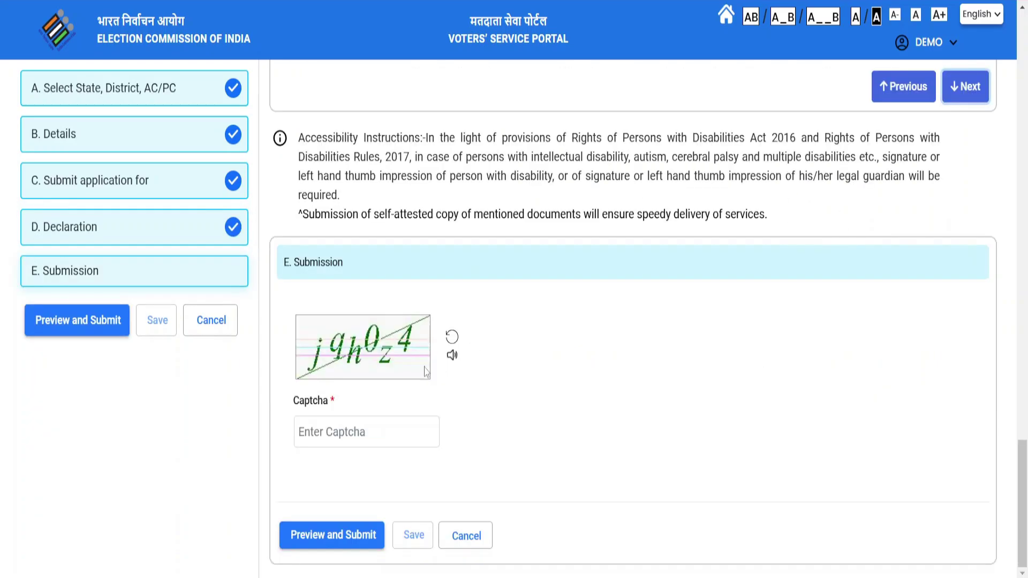
pyautogui.click(453, 340)
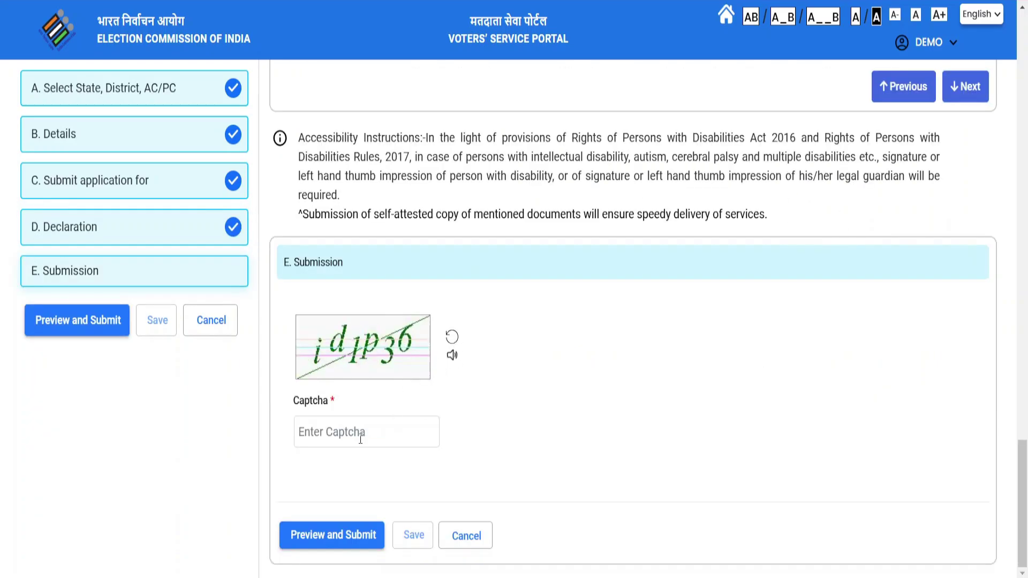
pyautogui.click(359, 436)
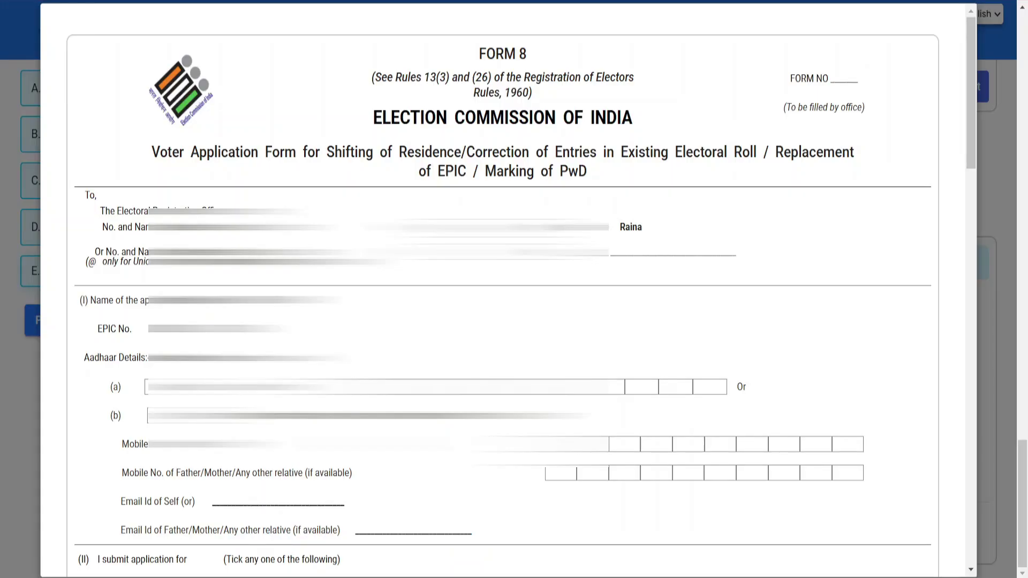
# Submit the previewed Form 8, confirming YES in the 'Are You Sure?' dialog.
pyautogui.scroll(-15, 504, 289)
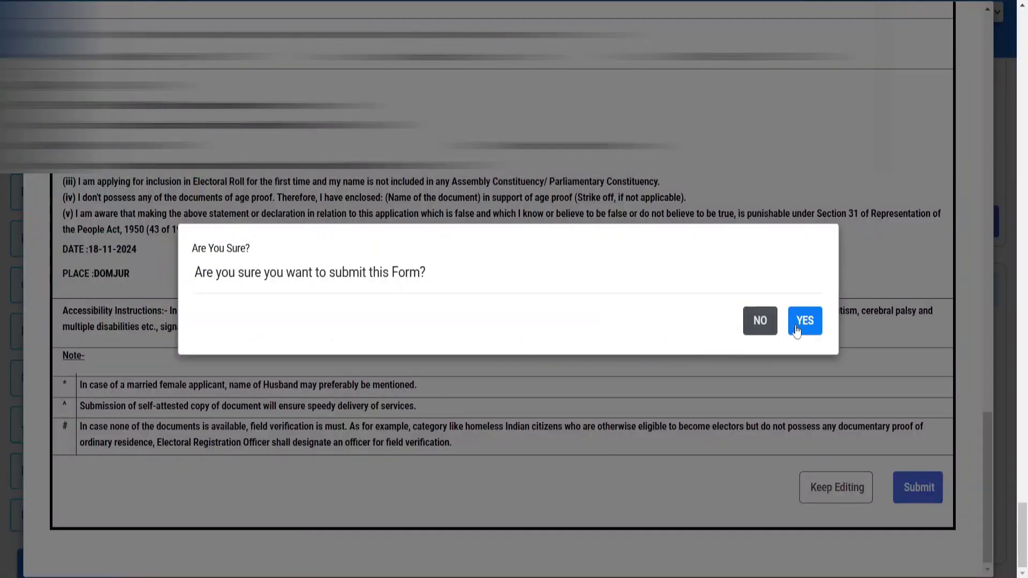
pyautogui.click(804, 320)
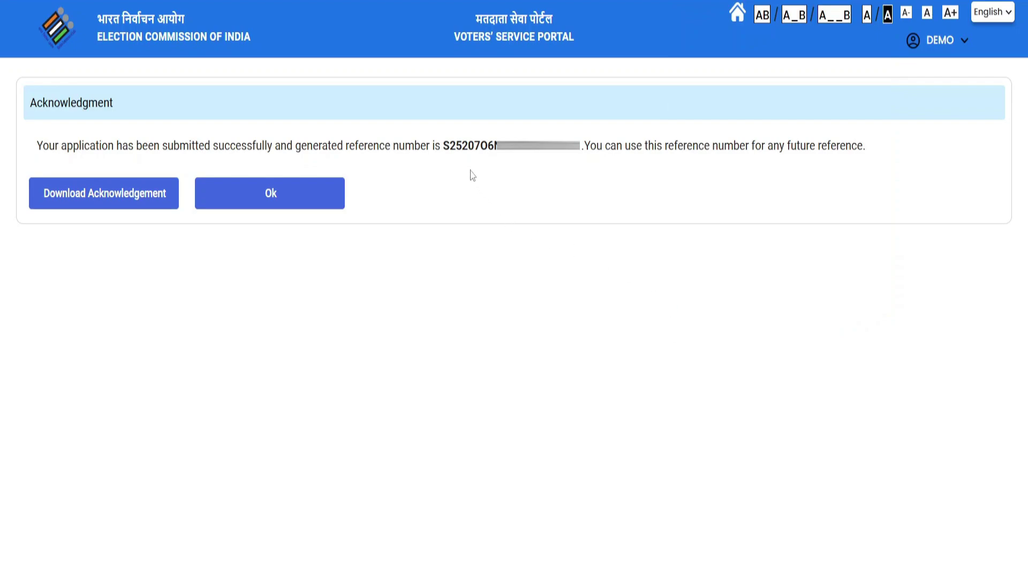
# Select the generated reference number and download the acknowledgement as a PDF.
pyautogui.moveTo(441, 145); pyautogui.dragTo(587, 147)
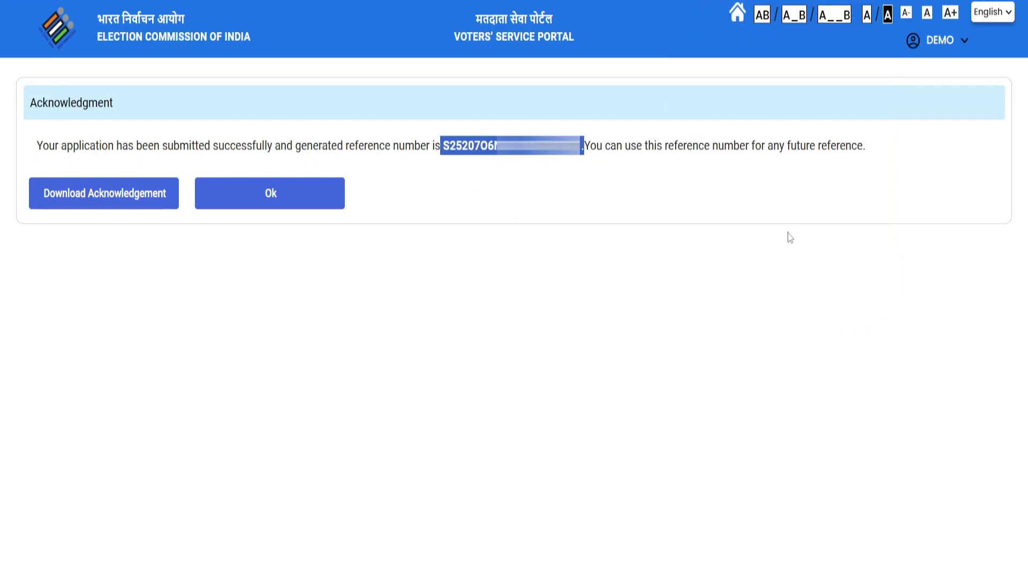
pyautogui.click(143, 197)
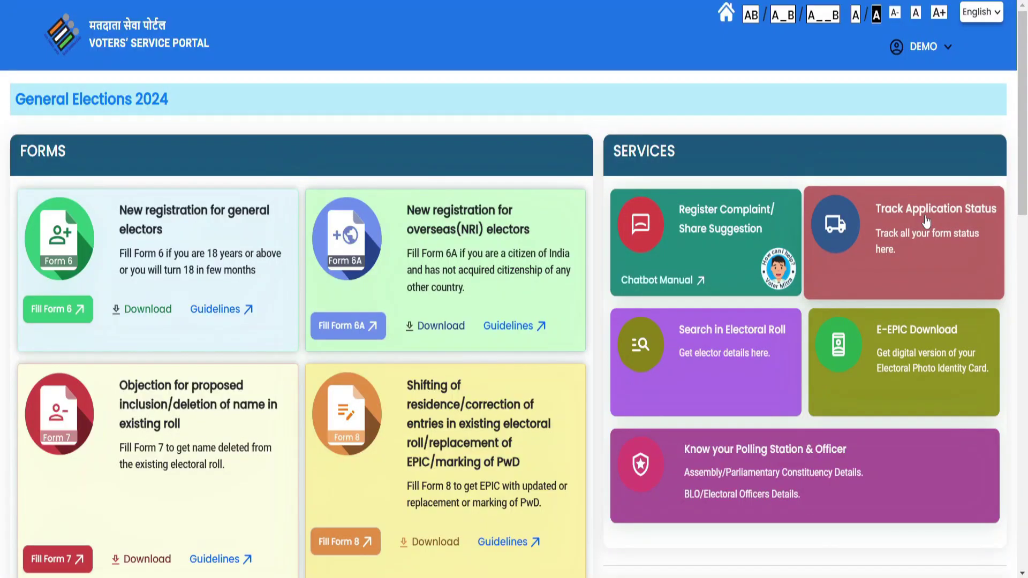
pyautogui.click(926, 220)
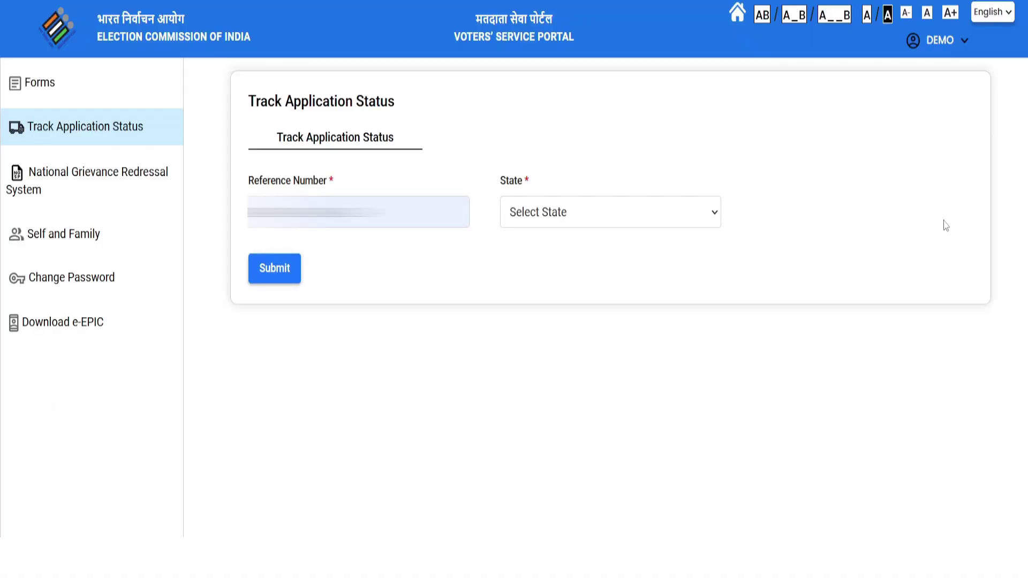
pyautogui.click(583, 214)
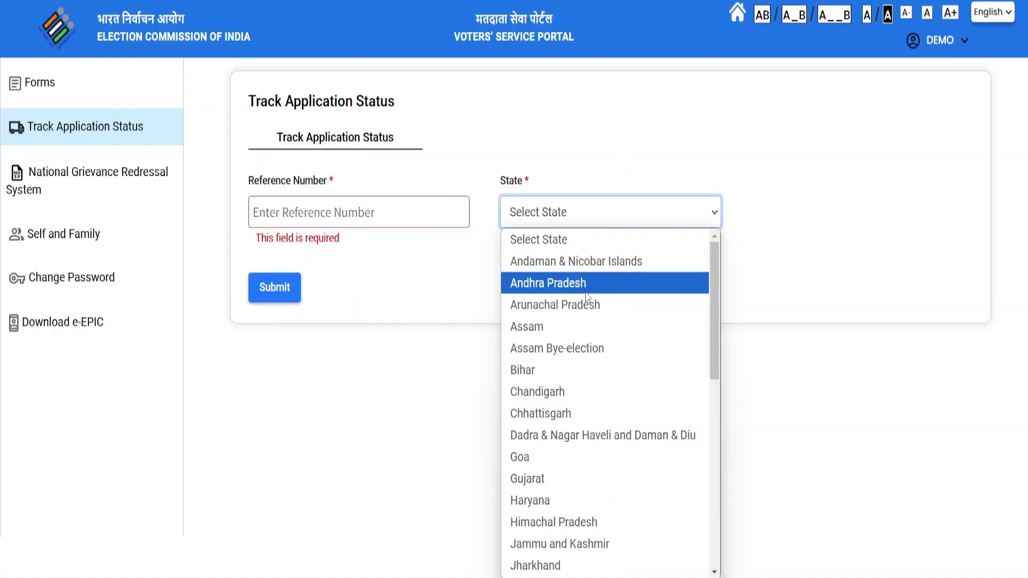
pyautogui.click(362, 307)
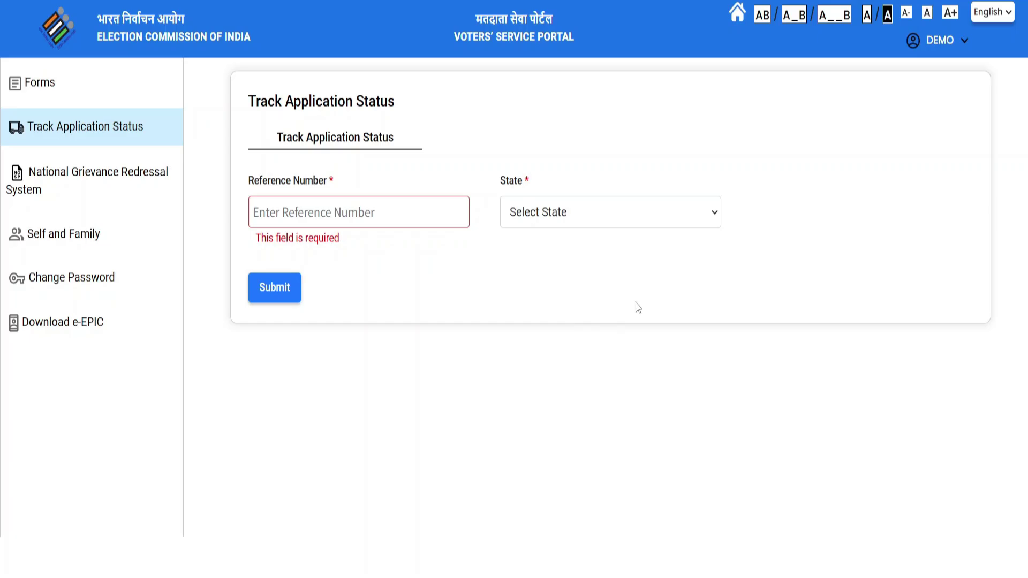
pyautogui.click(480, 15)
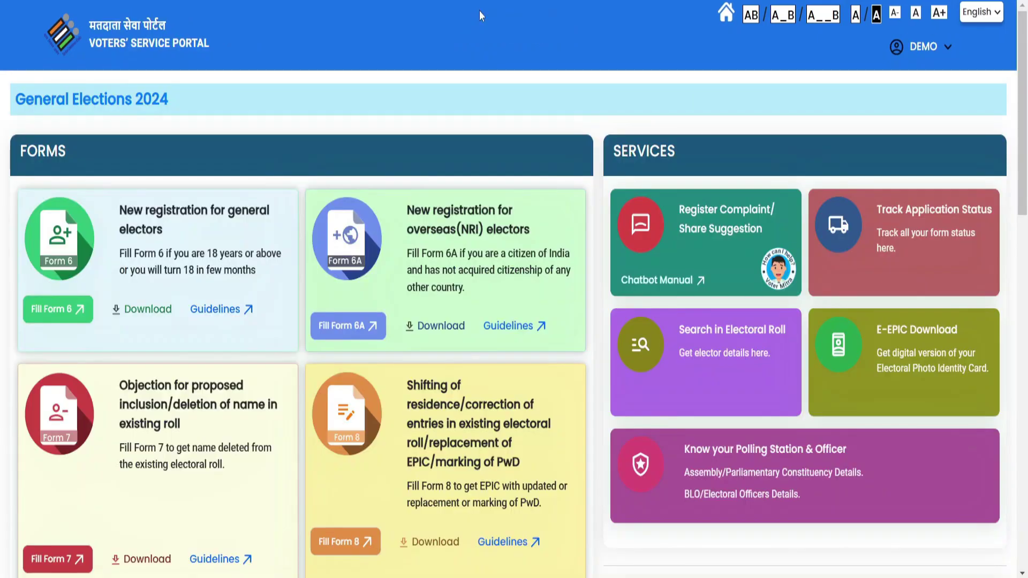